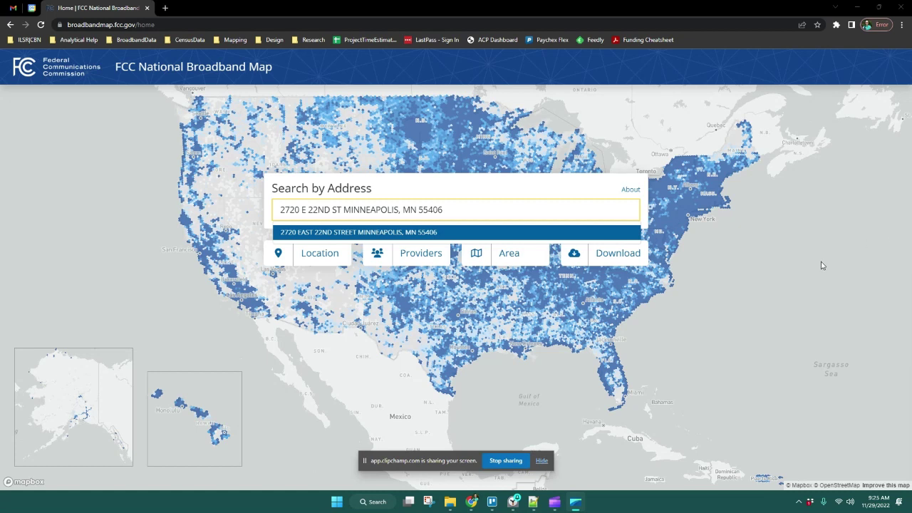
click(561, 208)
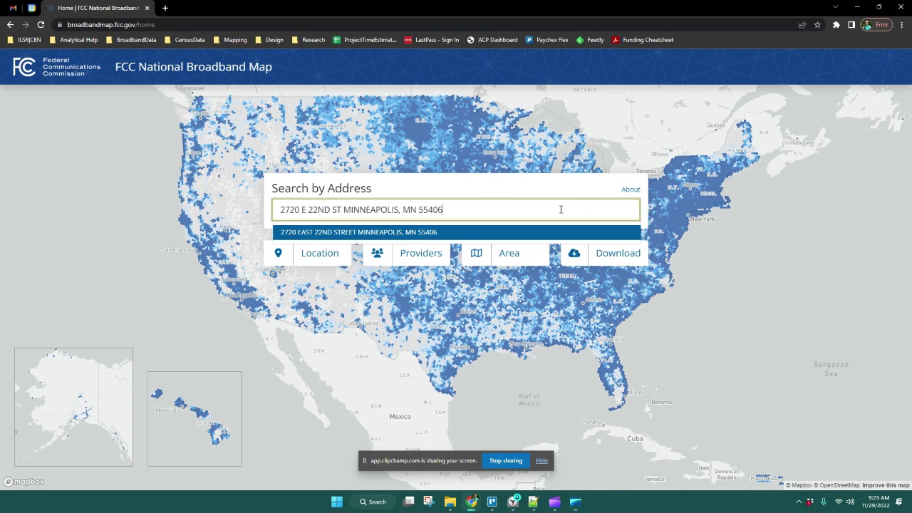
key(Return)
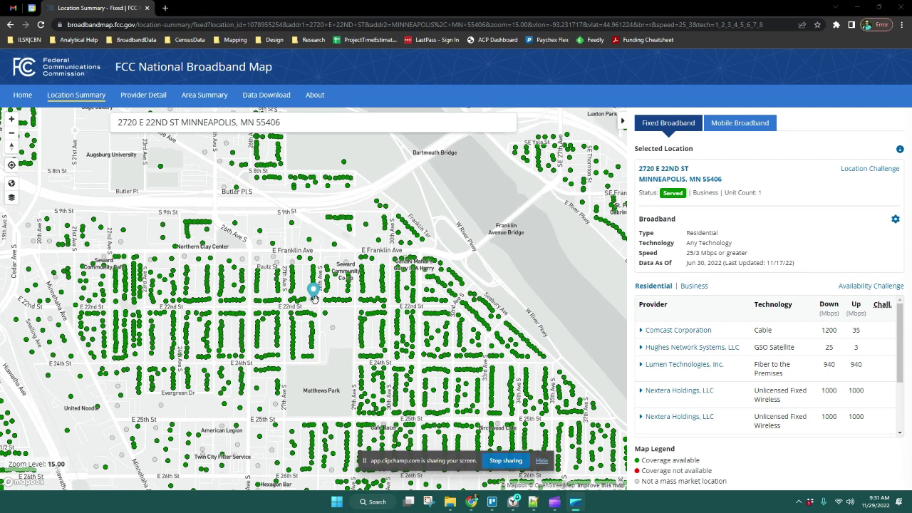
Select the address marker to list Comcast 1200/35 and Lumen fiber 940/940 Mbps at 100/20 or greater.
click(314, 298)
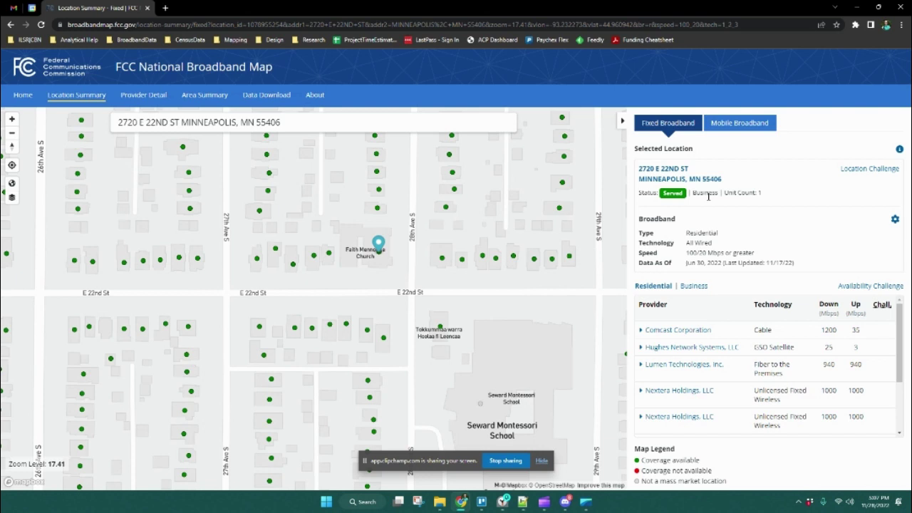
drag(719, 193, 692, 194)
drag(723, 192, 761, 193)
click(788, 194)
click(871, 171)
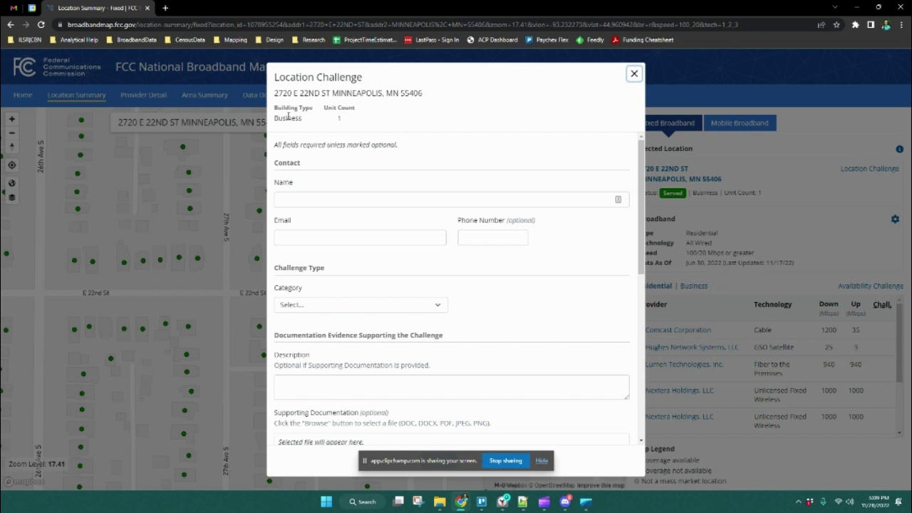
click(357, 201)
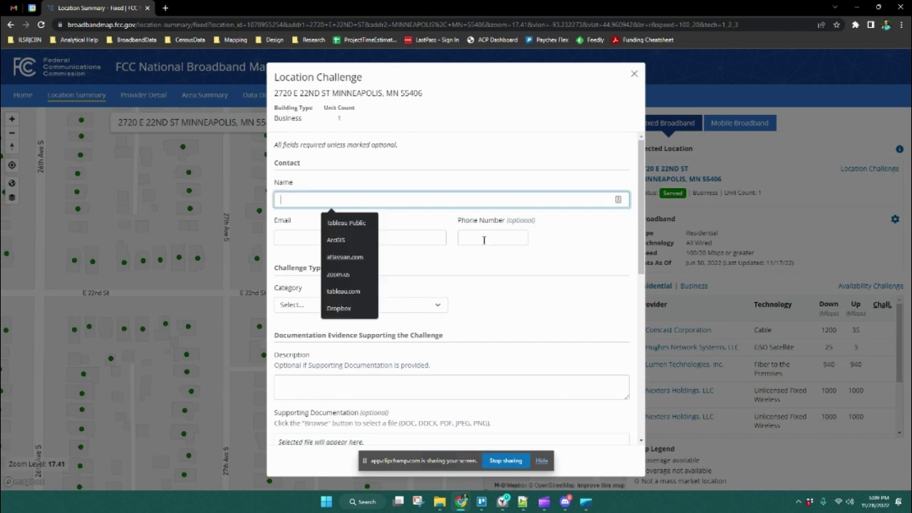
drag(639, 212, 643, 265)
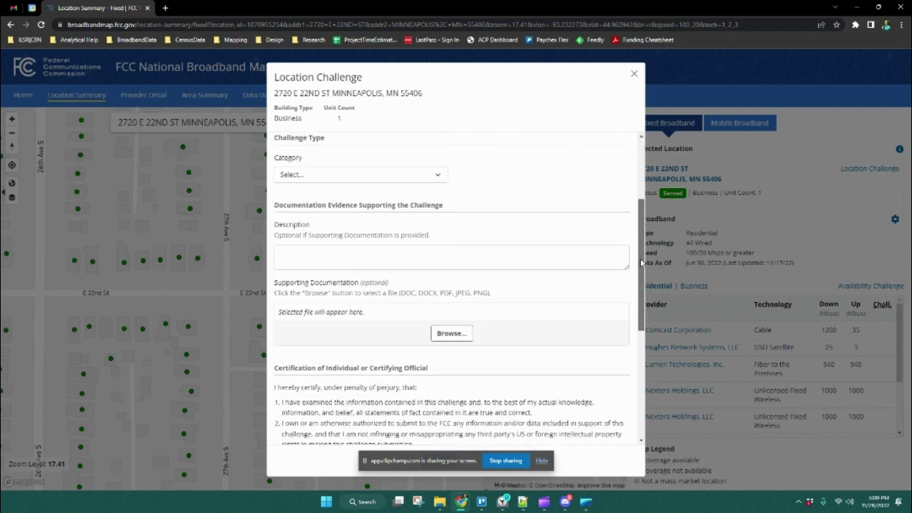
click(439, 172)
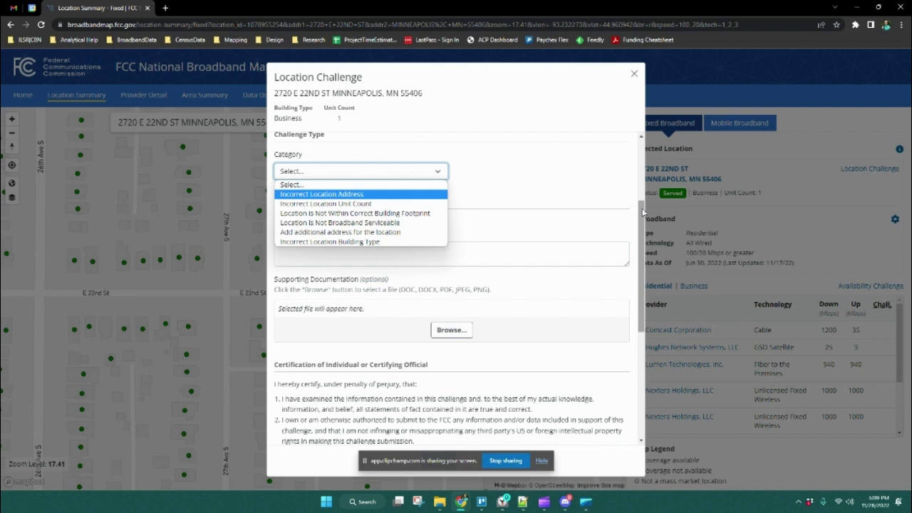
drag(644, 212, 643, 226)
click(410, 226)
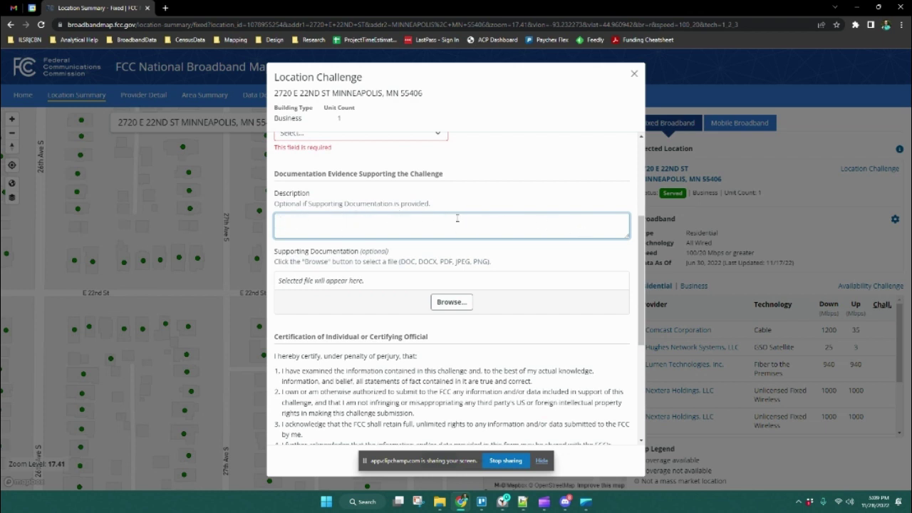
drag(640, 230, 640, 245)
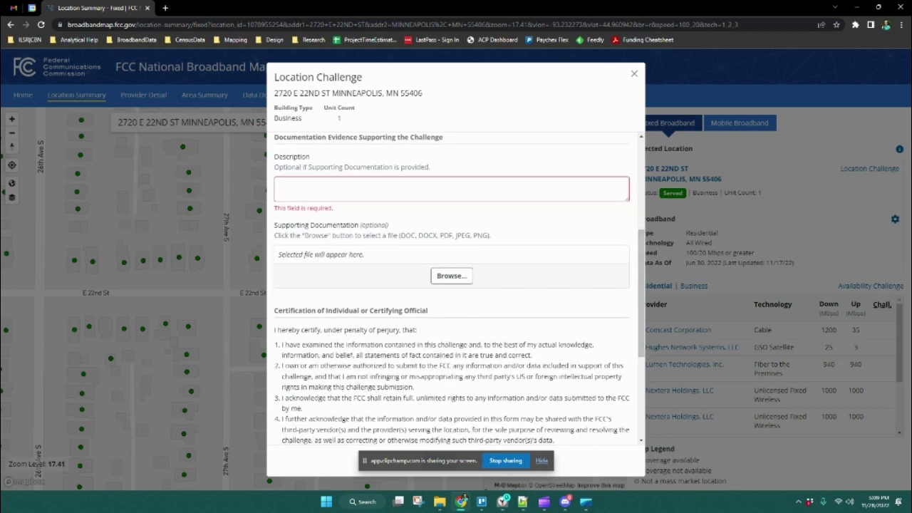
scroll(644, 251, up, 3)
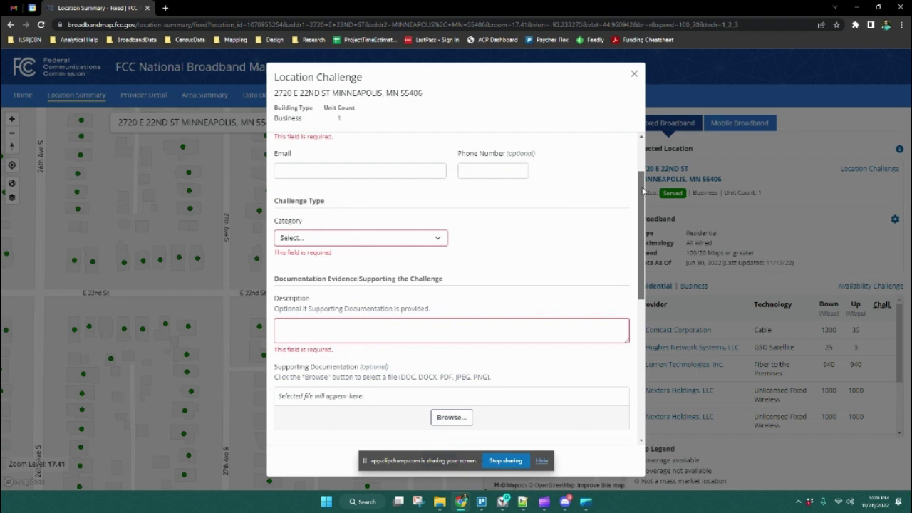
click(438, 266)
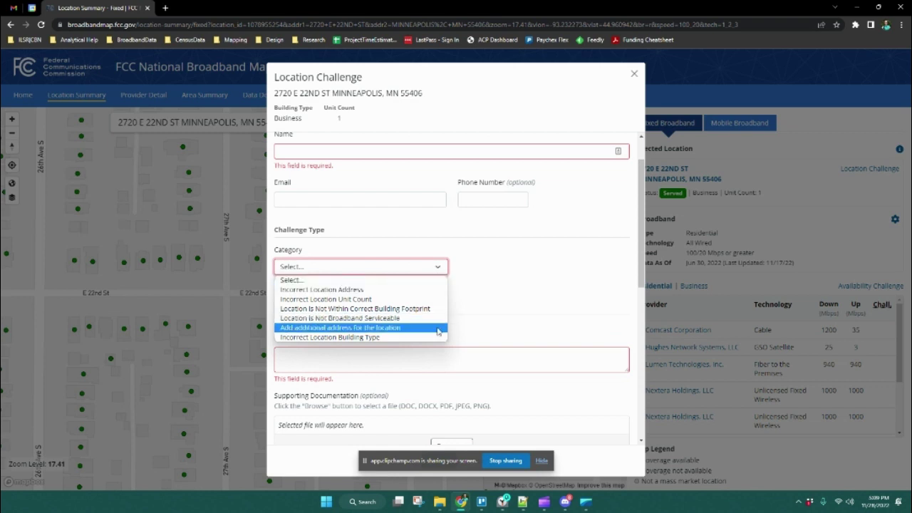
scroll(645, 258, down, 3)
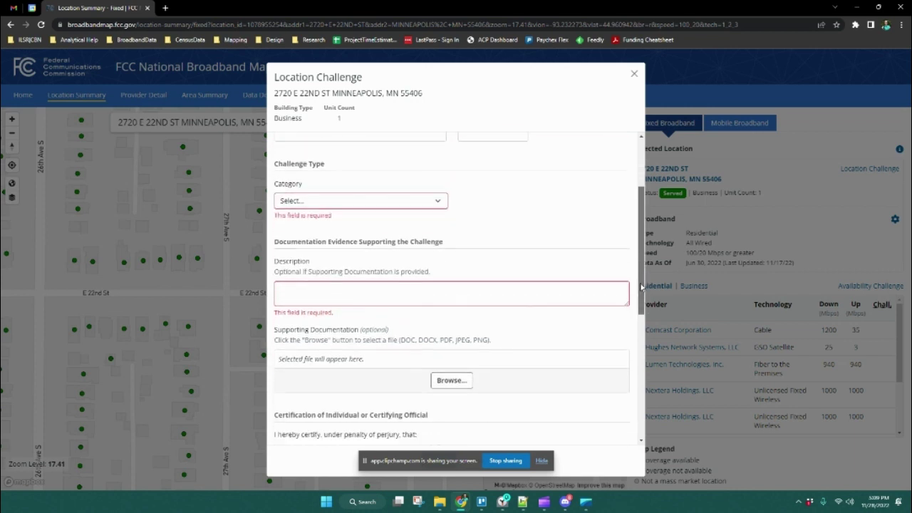
click(445, 254)
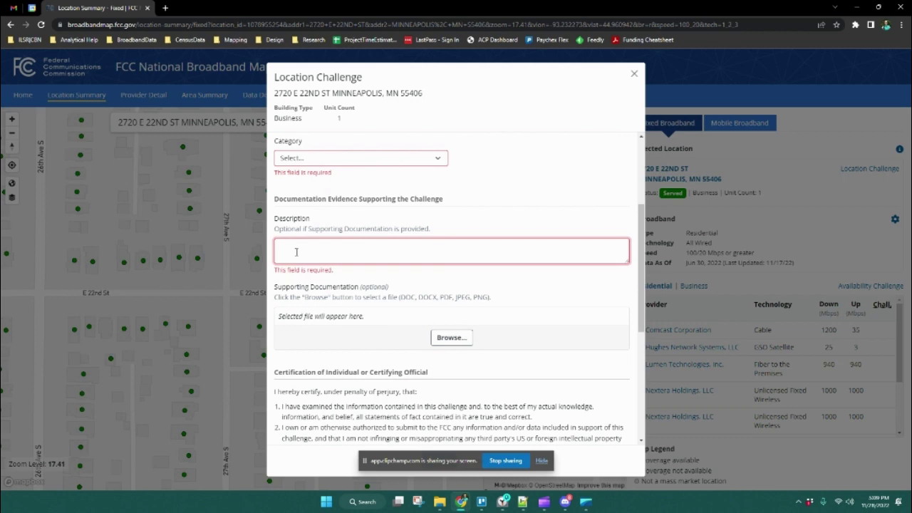
scroll(636, 249, down, 1)
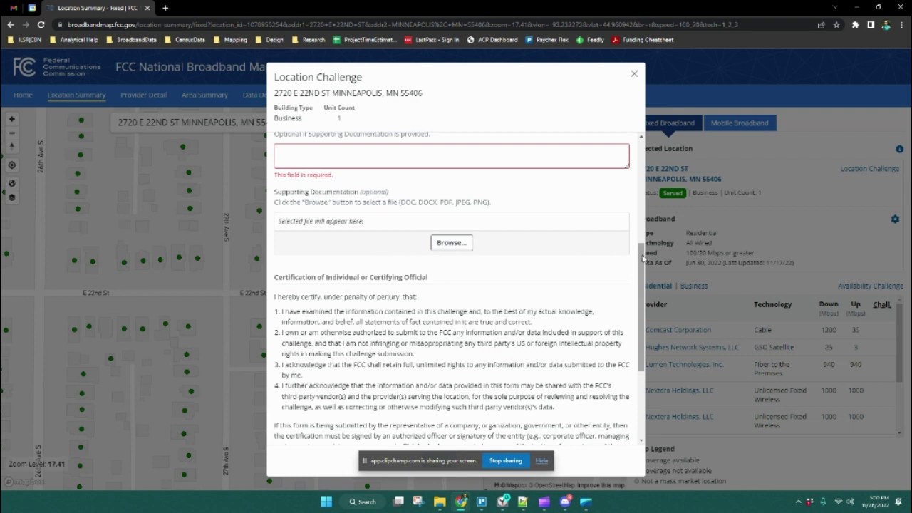
drag(641, 257, 640, 300)
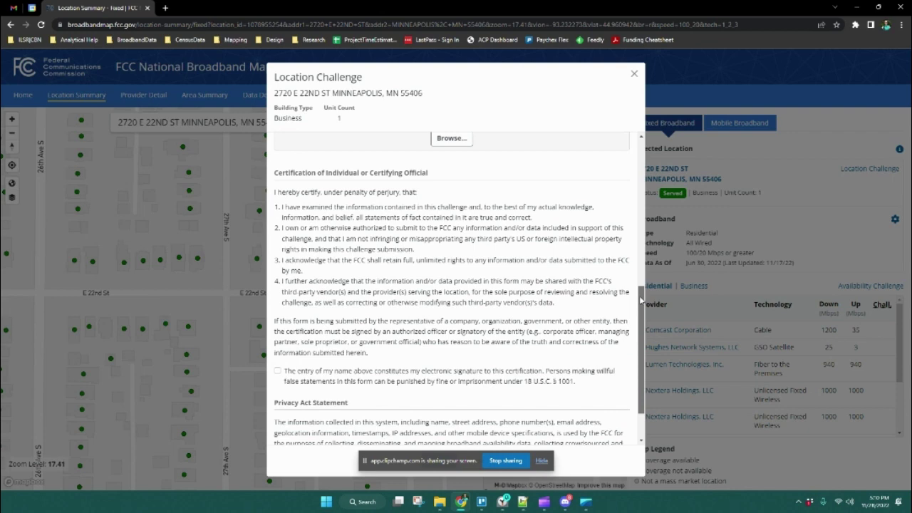
drag(641, 300, 641, 322)
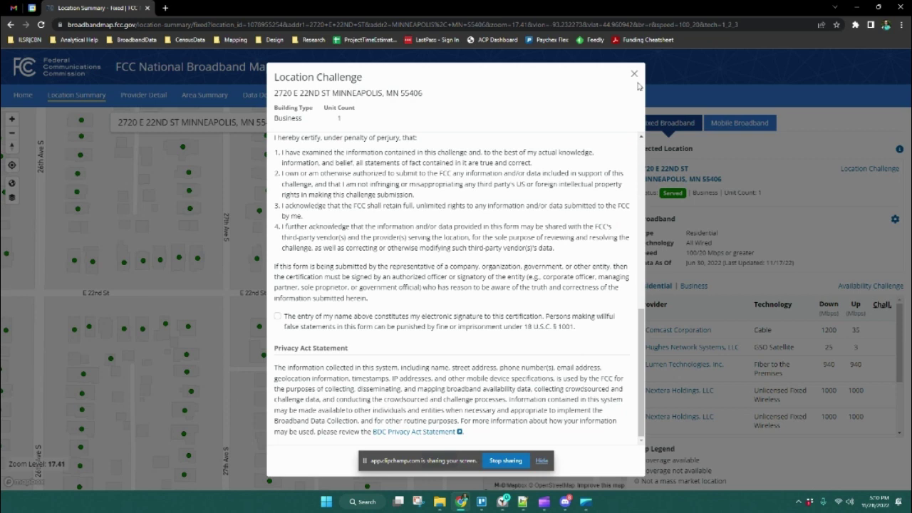
drag(643, 317, 651, 151)
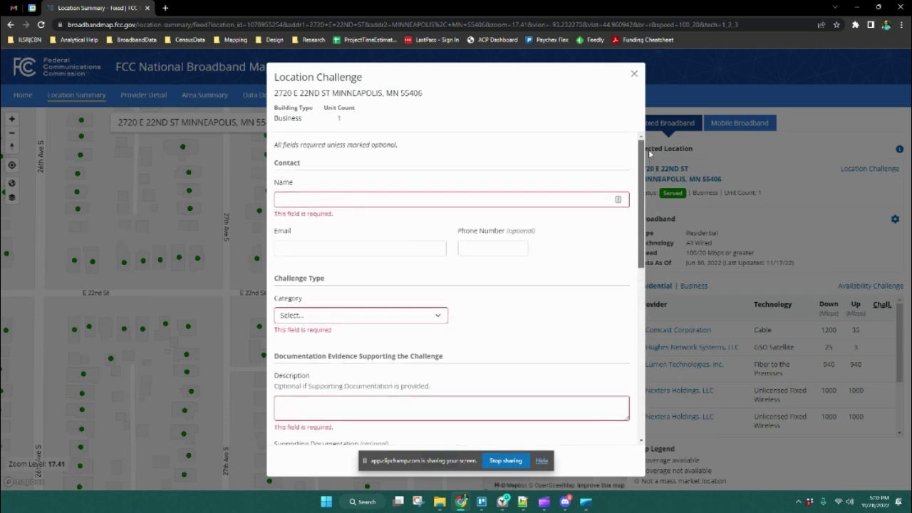
click(634, 74)
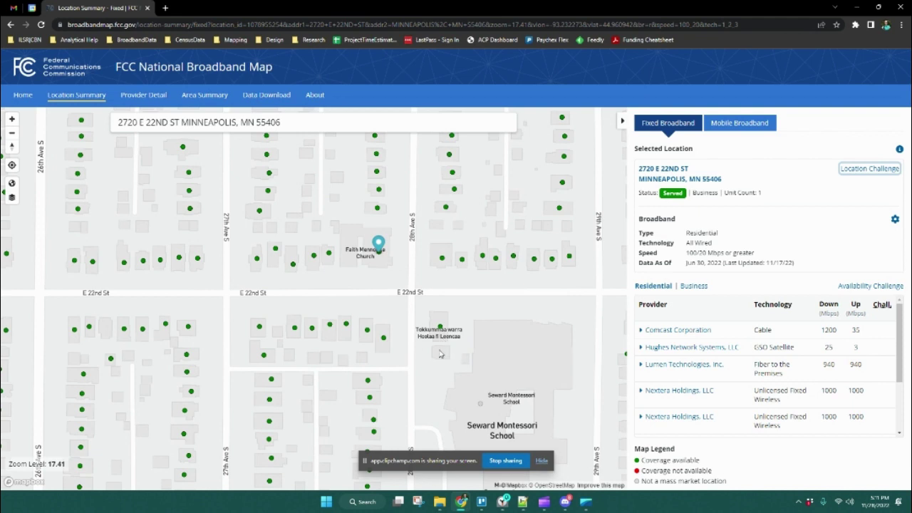
scroll(440, 354, up, 1)
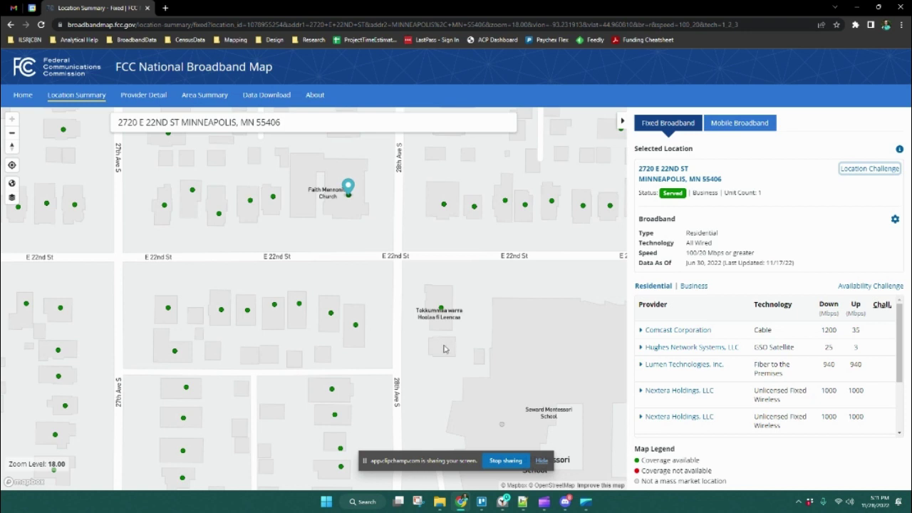
click(443, 347)
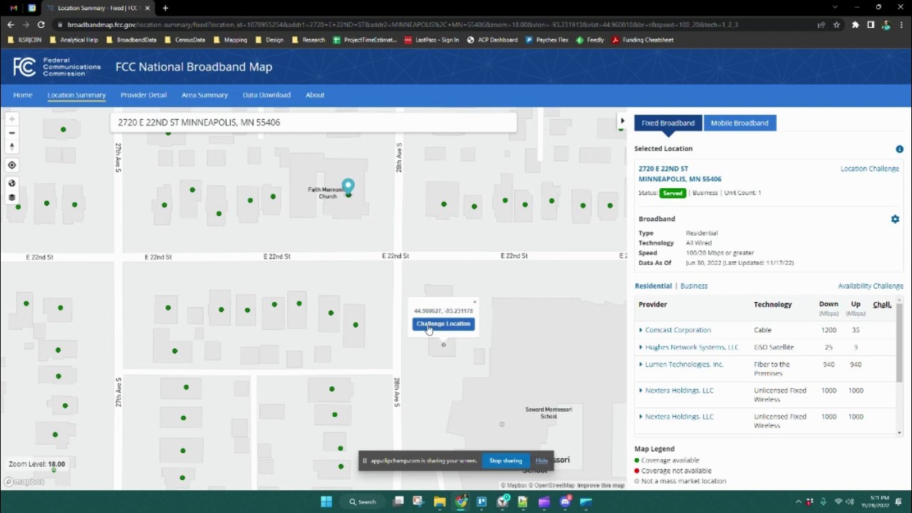
click(451, 331)
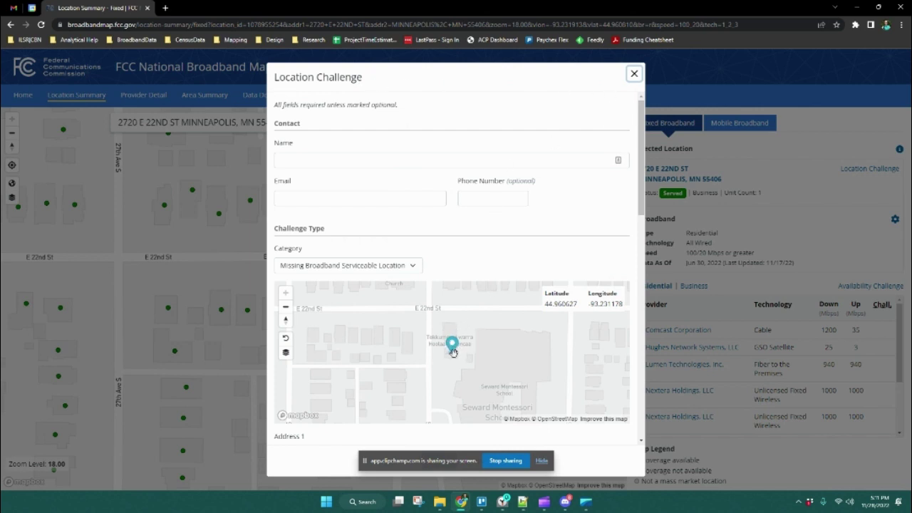
Leave the challenge form's contact Name and Email fields empty.
click(375, 160)
click(409, 198)
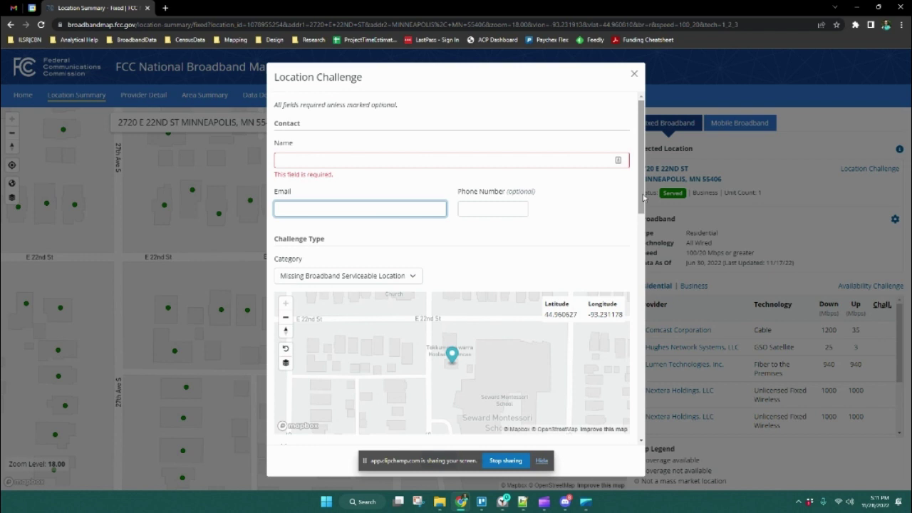
drag(643, 198, 629, 298)
Leave Address 1, City, Unit Count and Building Type empty so each shows as required.
click(315, 161)
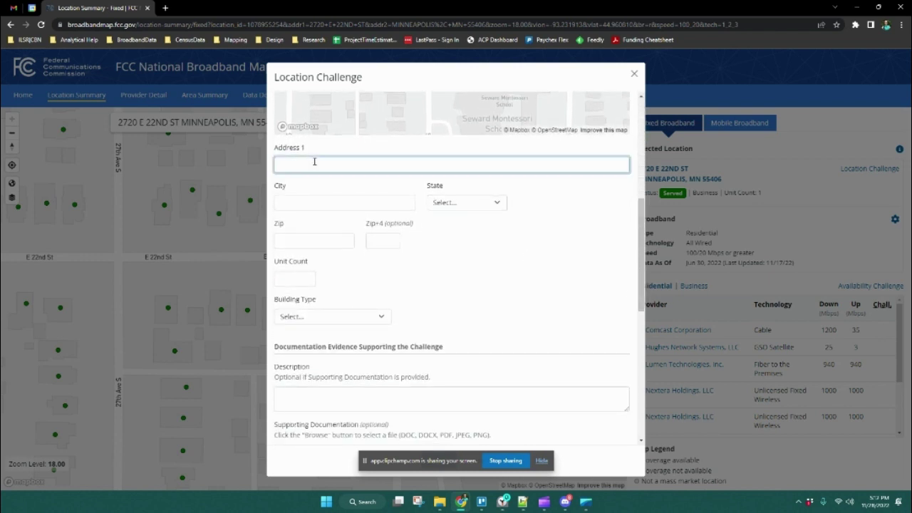
click(333, 201)
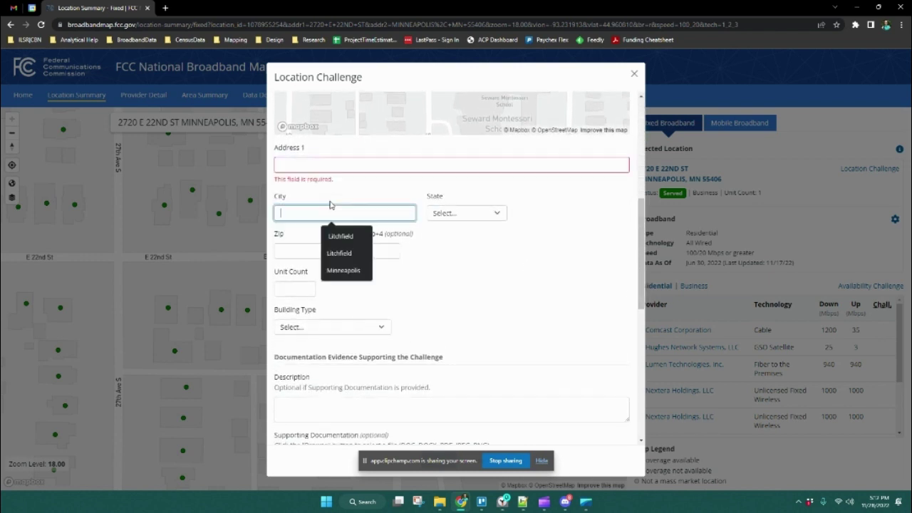
click(289, 289)
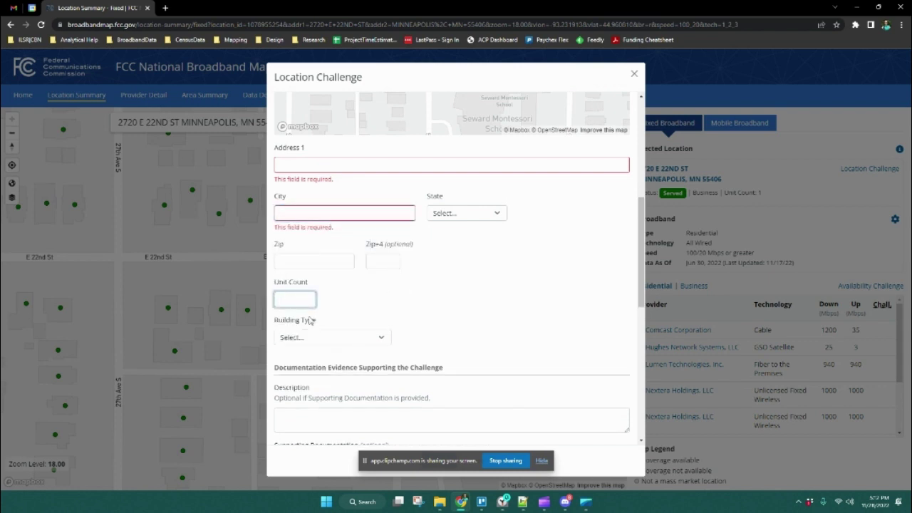
click(382, 339)
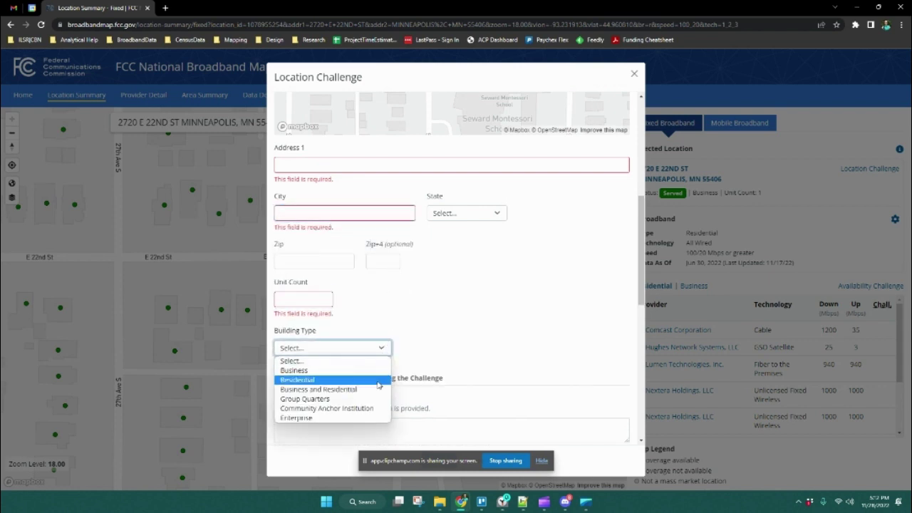
click(640, 263)
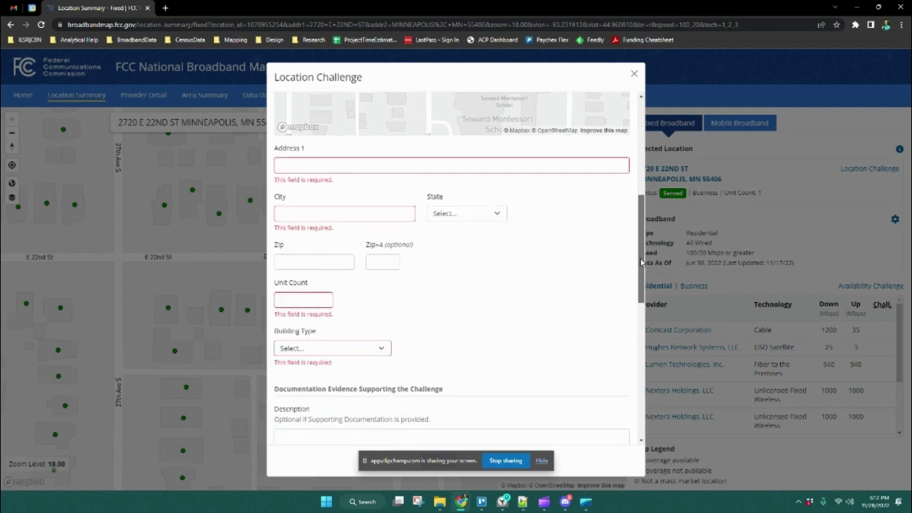
drag(641, 263, 627, 334)
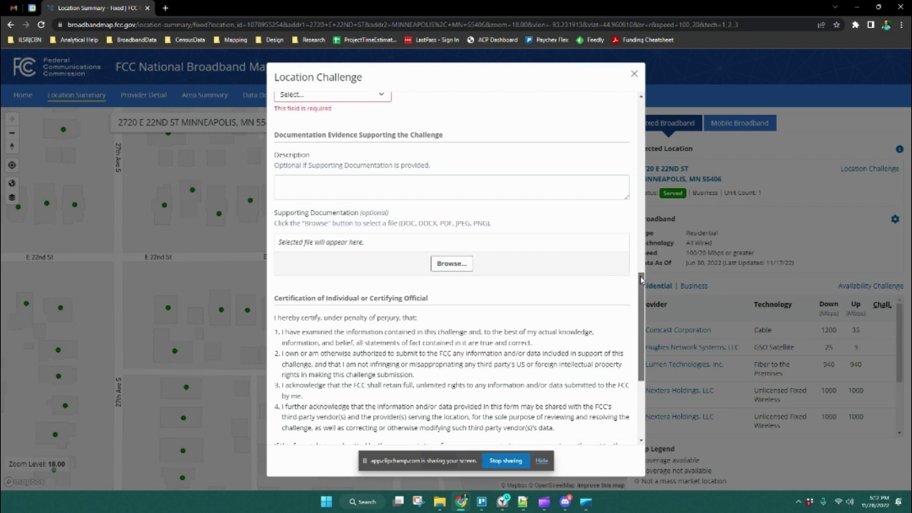
Read down to the Privacy Act Statement, then close the challenge form unsubmitted.
mouse_move(641, 279)
mouse_down()
mouse_move(640, 287)
mouse_move(640, 269)
mouse_up()
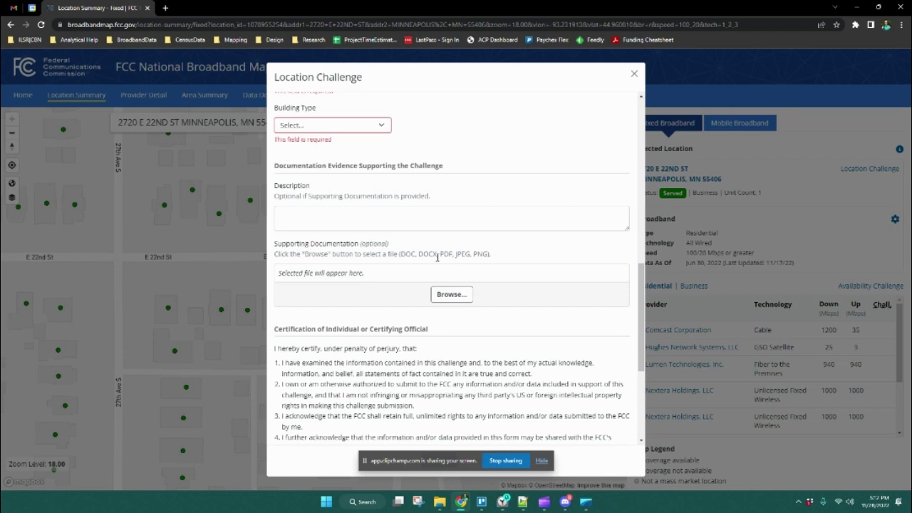
drag(642, 270, 630, 351)
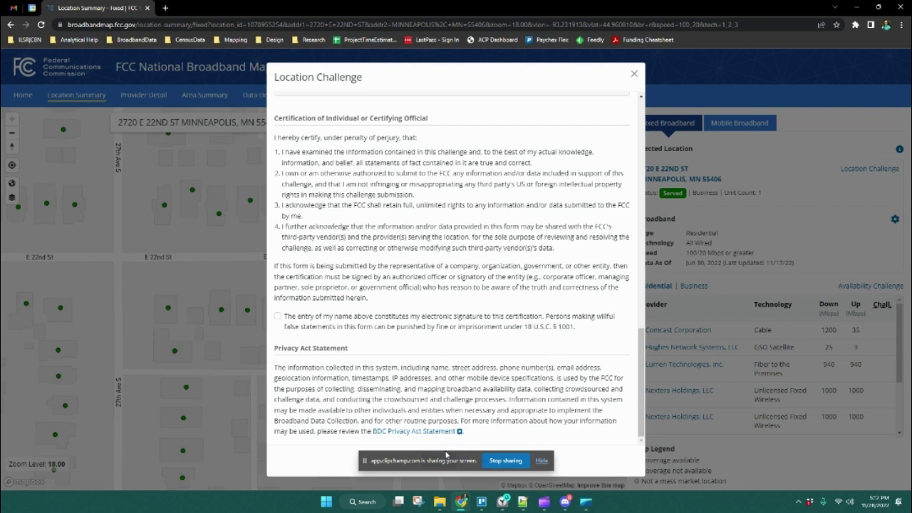
click(633, 75)
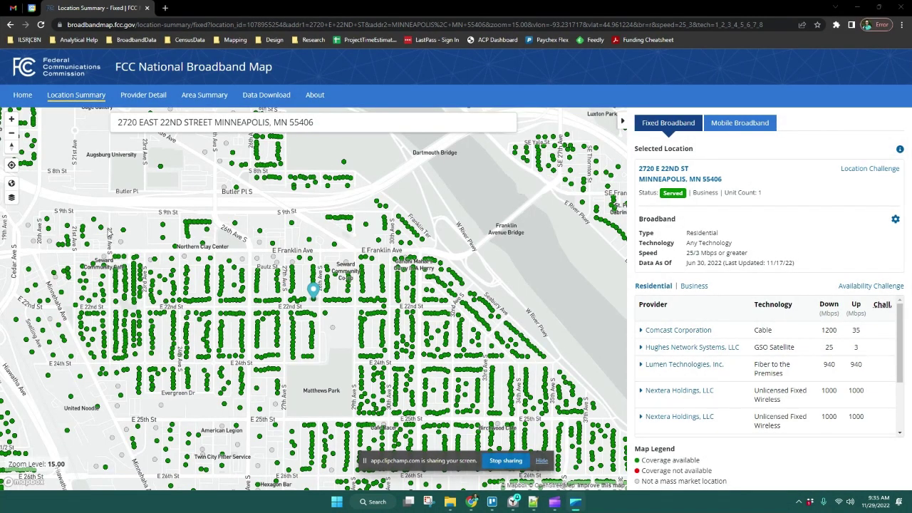
Turn on the Location Challenge and Missing Location layers and view their blue and purple legend entries.
click(12, 200)
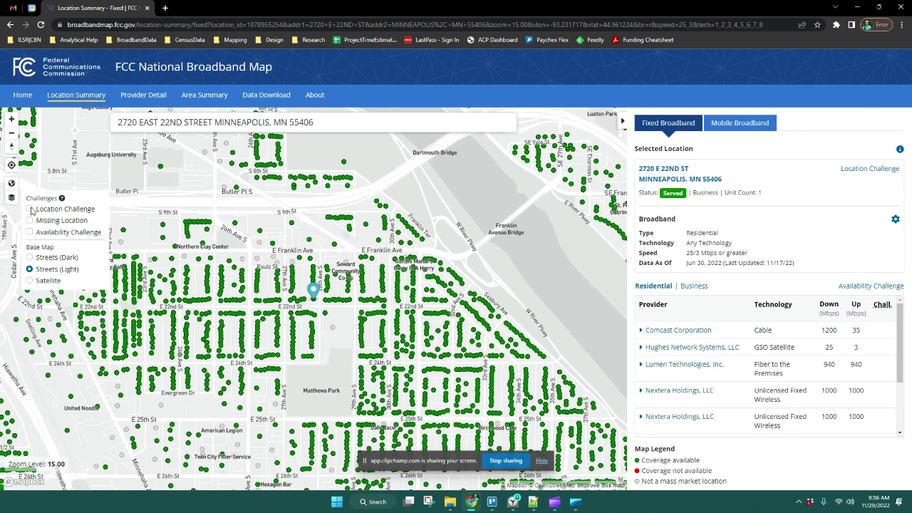
click(30, 210)
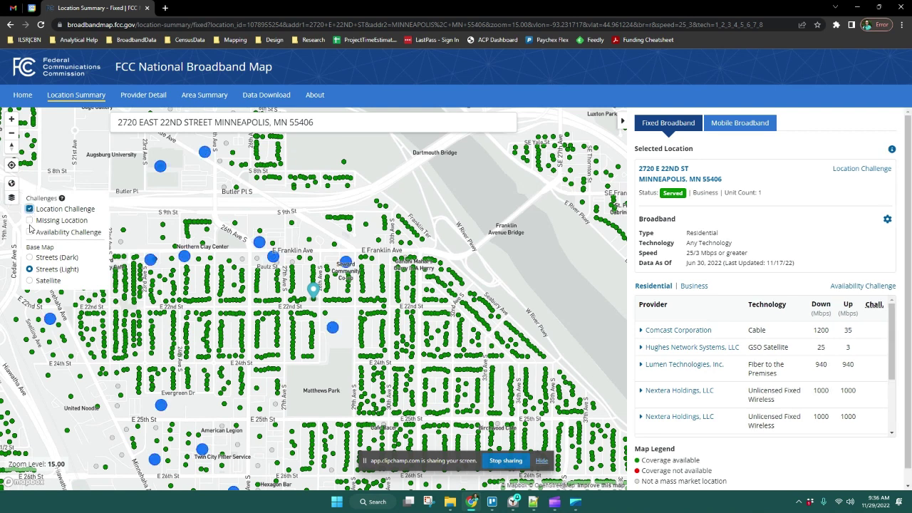
click(30, 221)
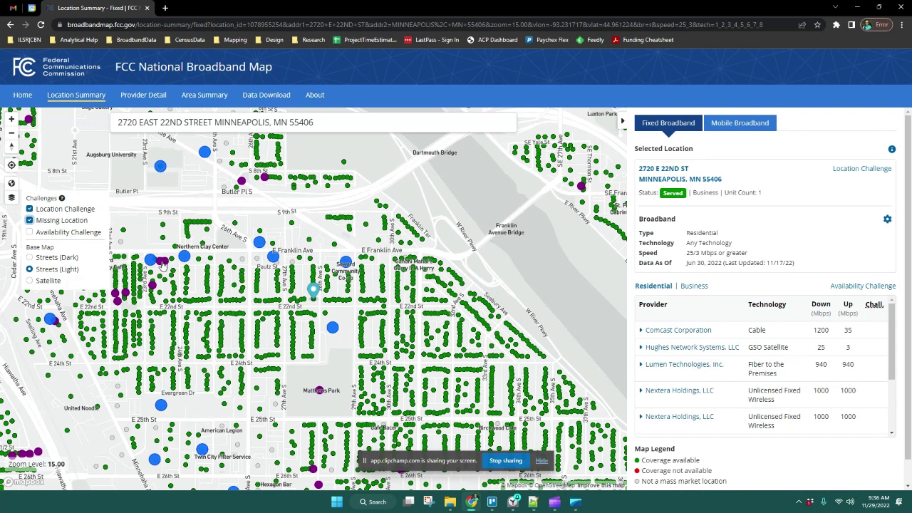
scroll(720, 434, down, 5)
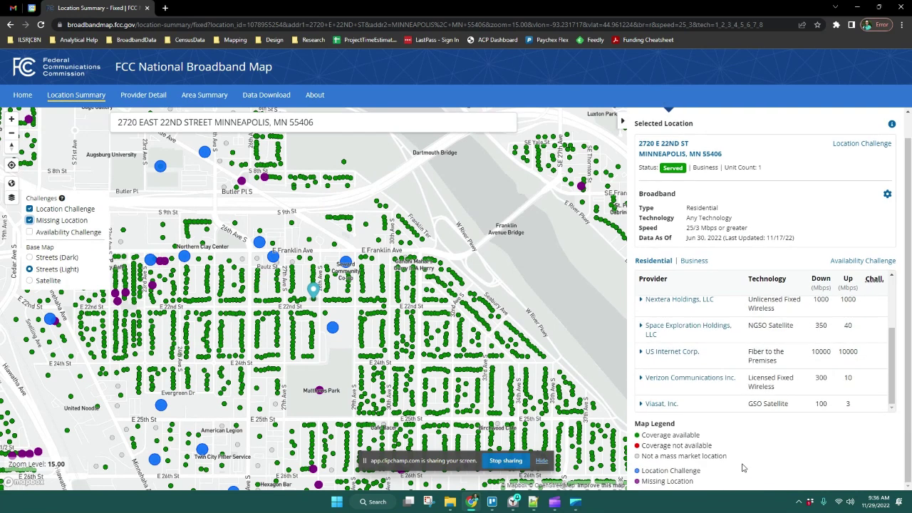
click(501, 462)
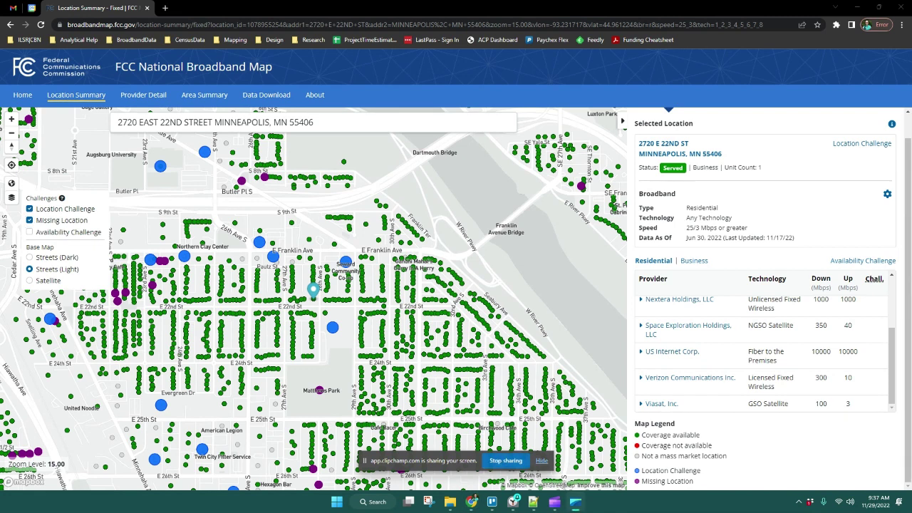